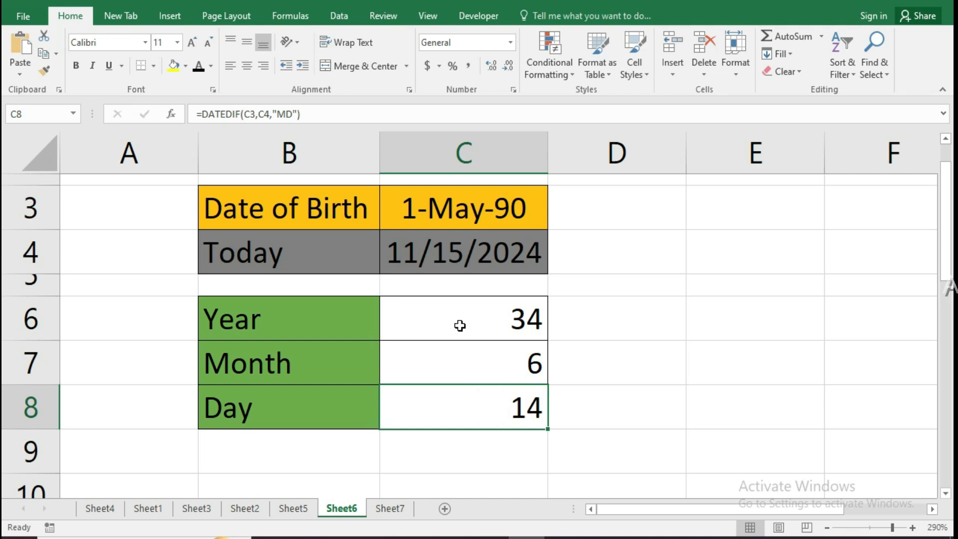
Change the day, month and year of the date of birth in cell C3 to a different date
click(471, 394)
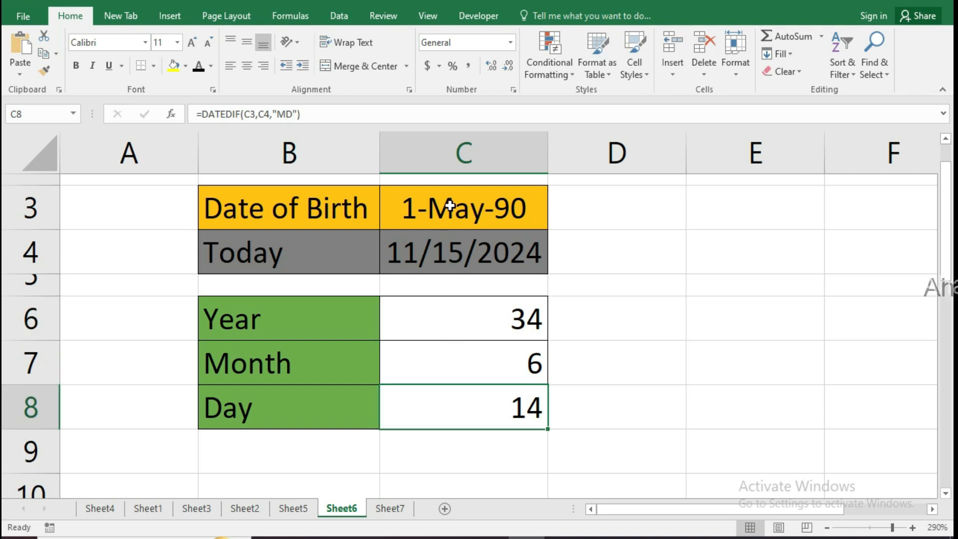
click(449, 214)
double_click(417, 209)
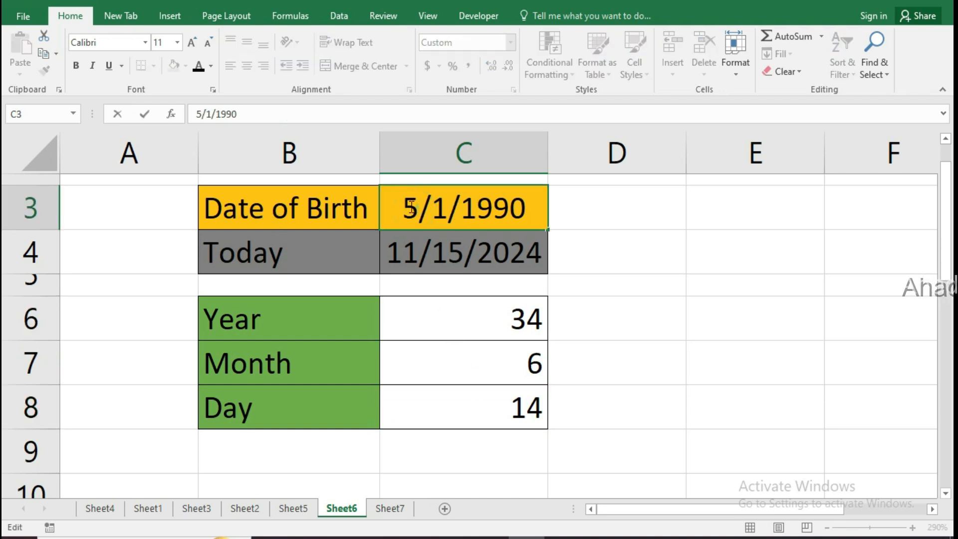
drag(416, 210, 406, 209)
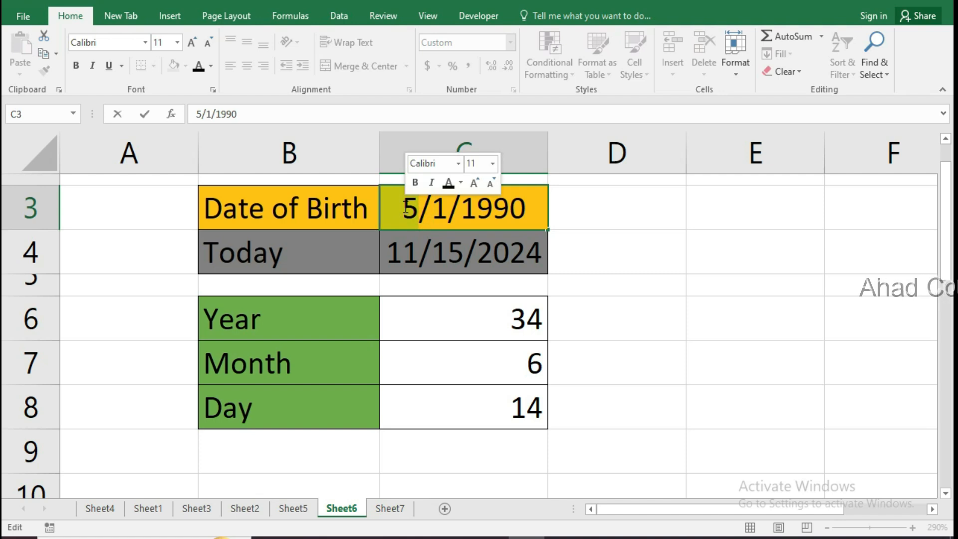
text(1)
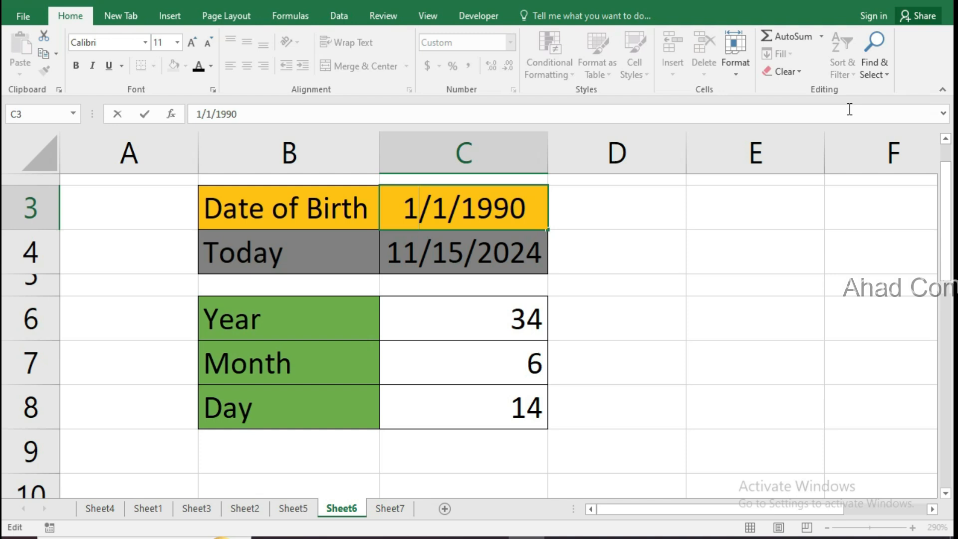
click(441, 208)
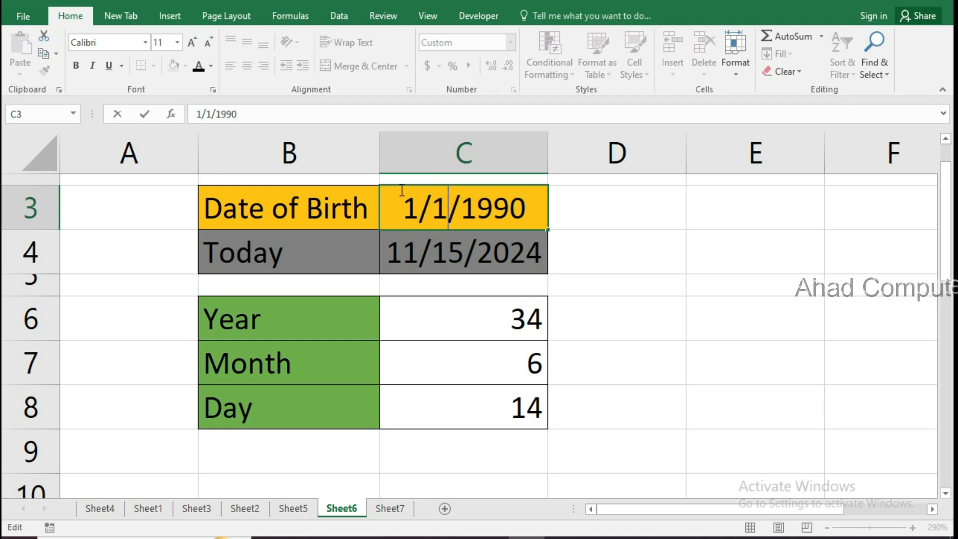
key(BackSpace)
text(20)
drag(503, 208, 513, 237)
text(91)
key(Return)
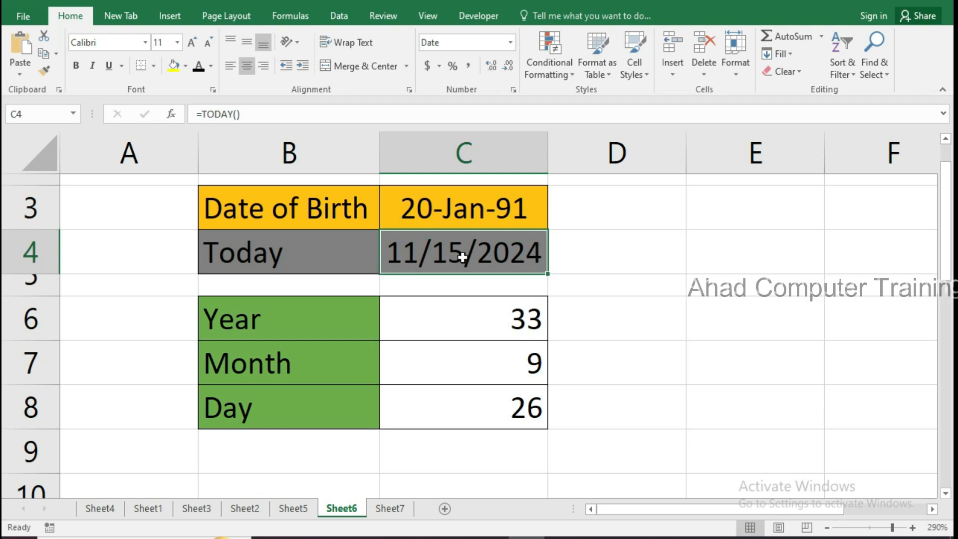
Examine the formulas behind the Year, Month, Day and Today cells in the sample age calculator
click(513, 319)
click(503, 382)
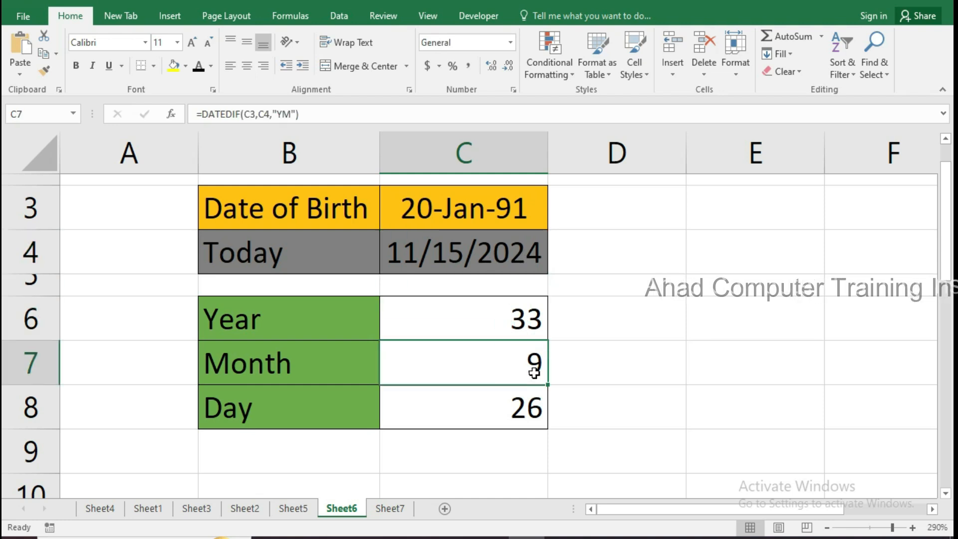
click(505, 413)
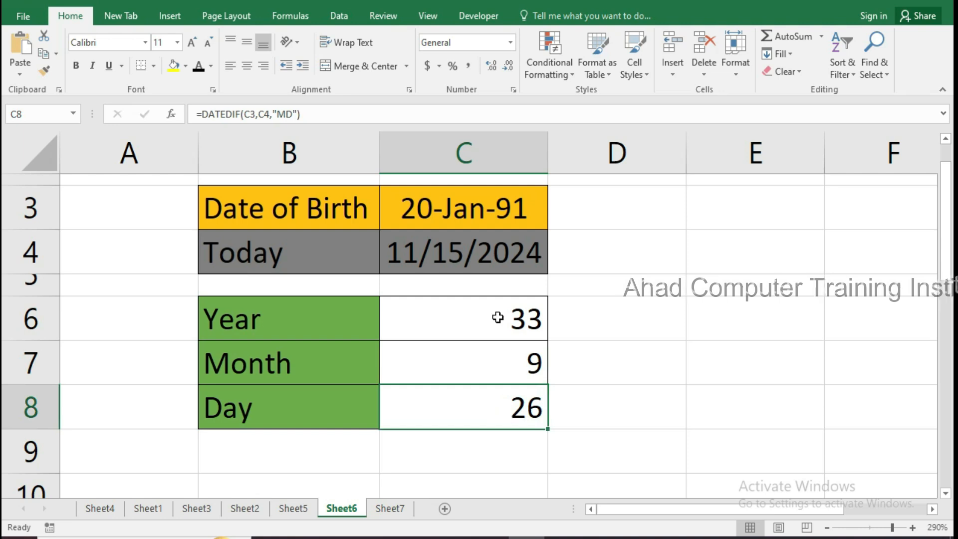
click(420, 256)
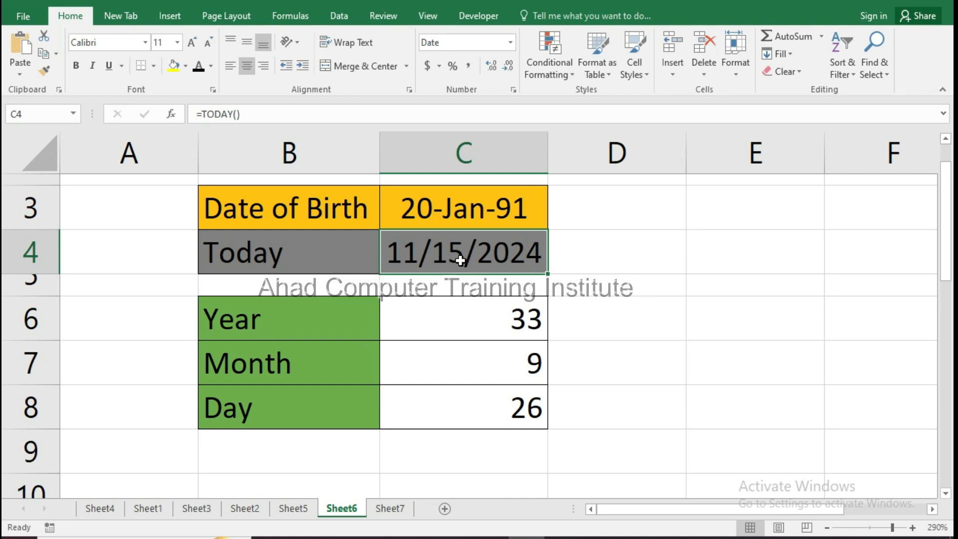
click(579, 298)
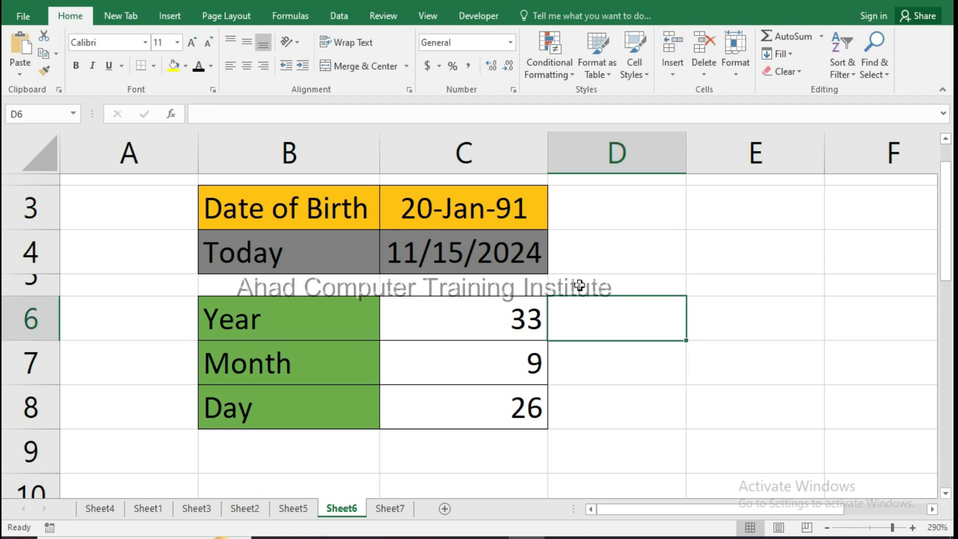
key(Up)
key(Up)
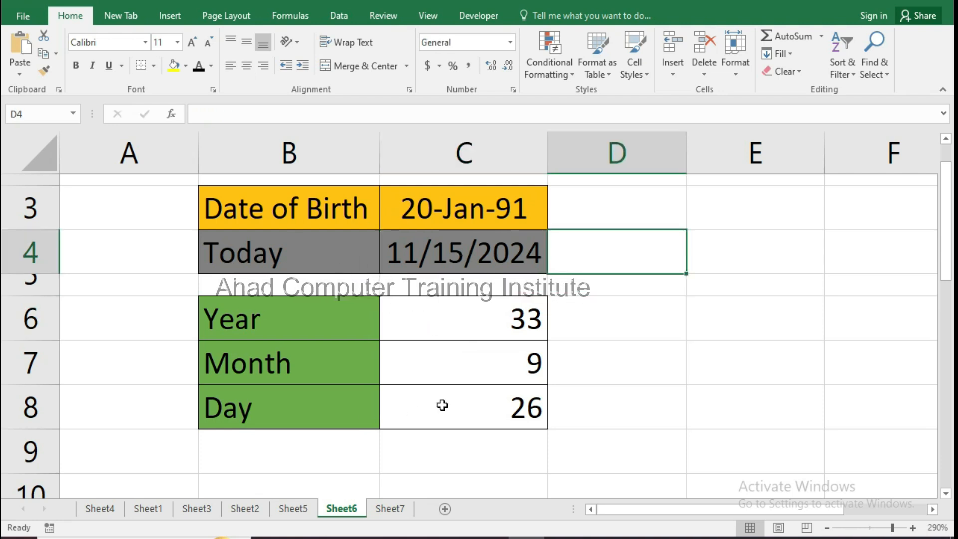
On Sheet7, fill C1:D1 with gold and C2:D2 with grey, and add all borders to both rows
click(392, 509)
click(296, 186)
drag(353, 186, 425, 188)
key(Return)
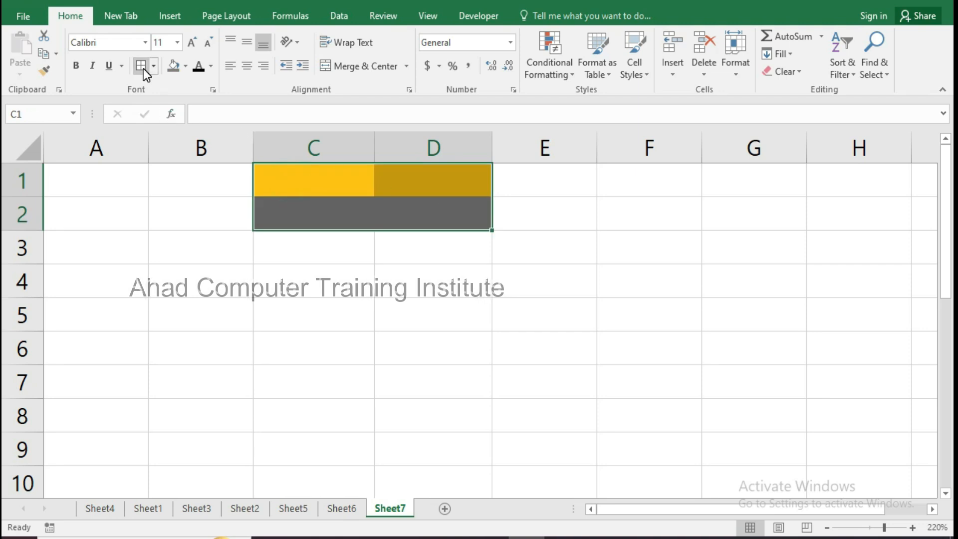
click(143, 68)
Label cell C1 "Date of Birth" and cell C2 "Today"
click(299, 186)
key(ctrl+c)
key(ctrl+v)
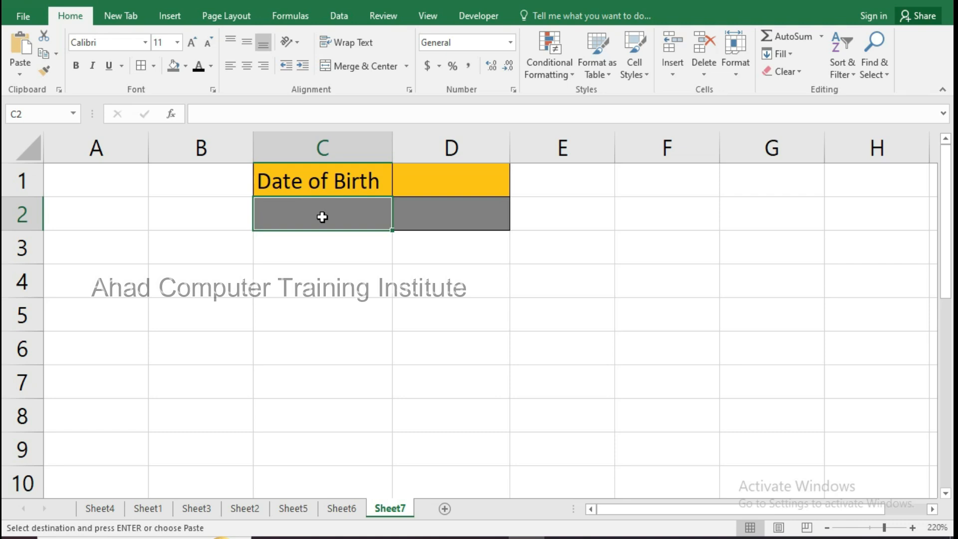
key(ctrl+v)
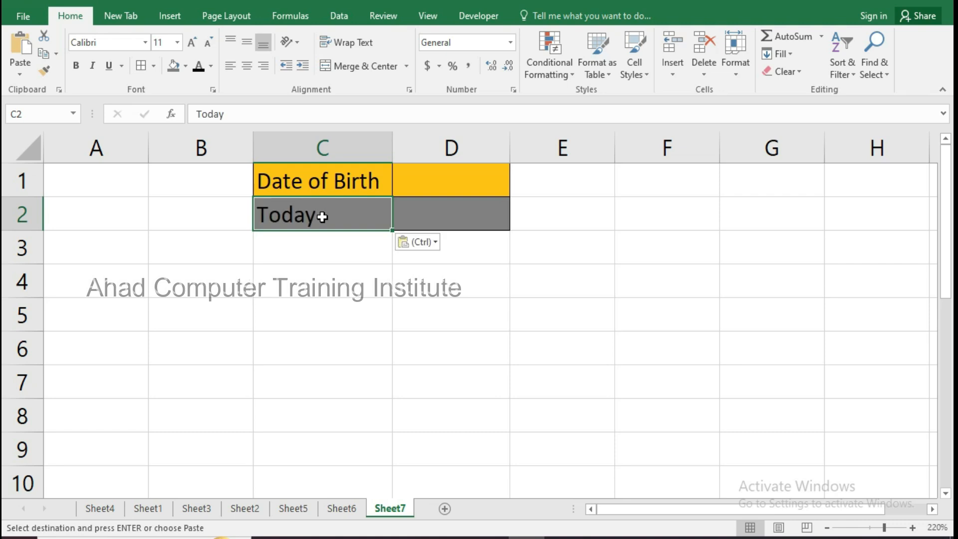
key(Right)
Shrink row 3 into a thin spacer and fill cells C4:C6 with green
drag(36, 264, 35, 240)
click(296, 260)
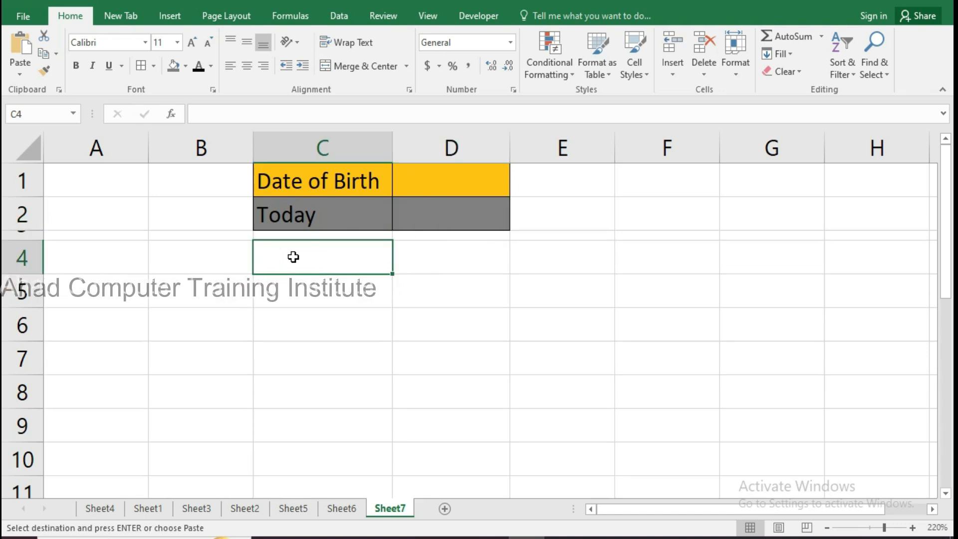
drag(315, 275, 321, 315)
click(186, 66)
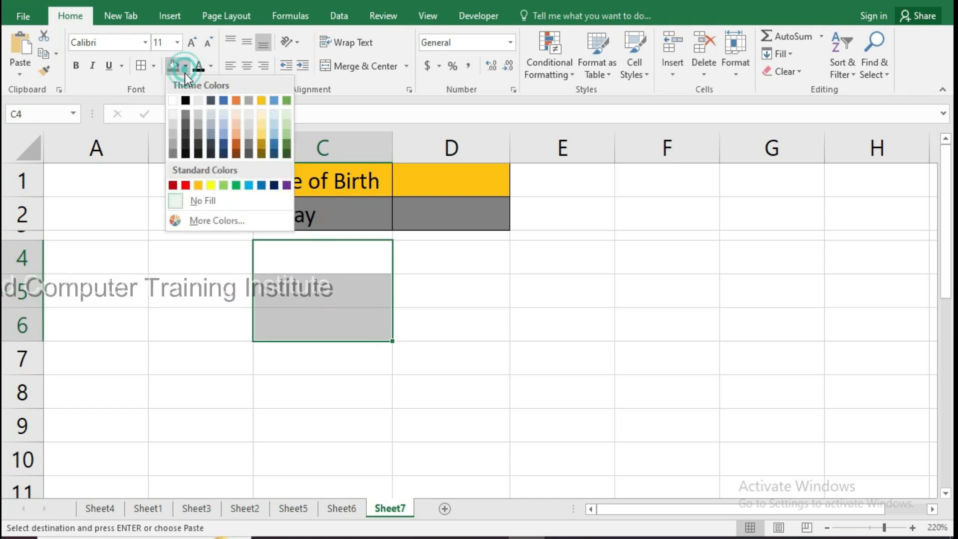
click(233, 184)
Add all borders to C4:D6 and widen column D slightly
drag(325, 258, 466, 334)
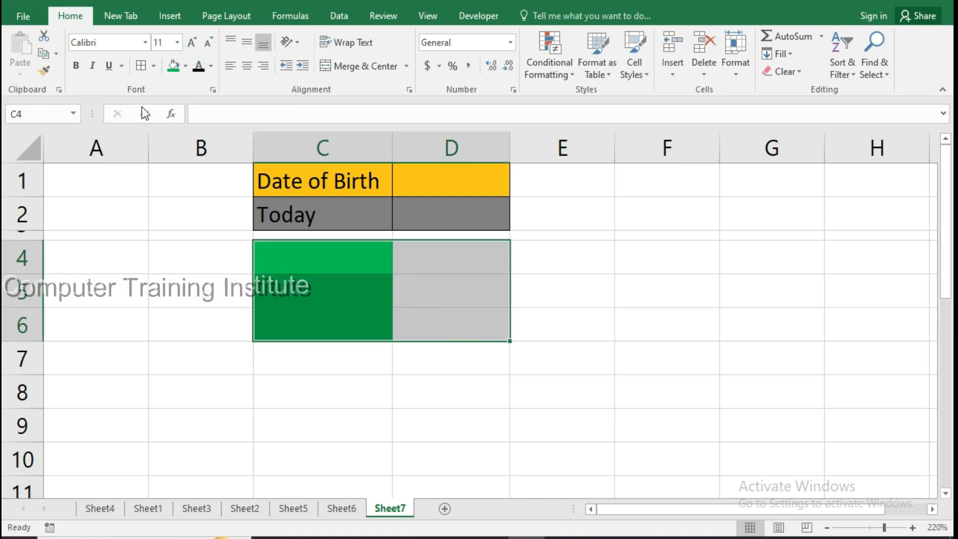
click(142, 66)
click(451, 324)
drag(510, 147, 532, 150)
Label cells C4, C5 and C6 as "Year", "Month" and "Day"
click(321, 248)
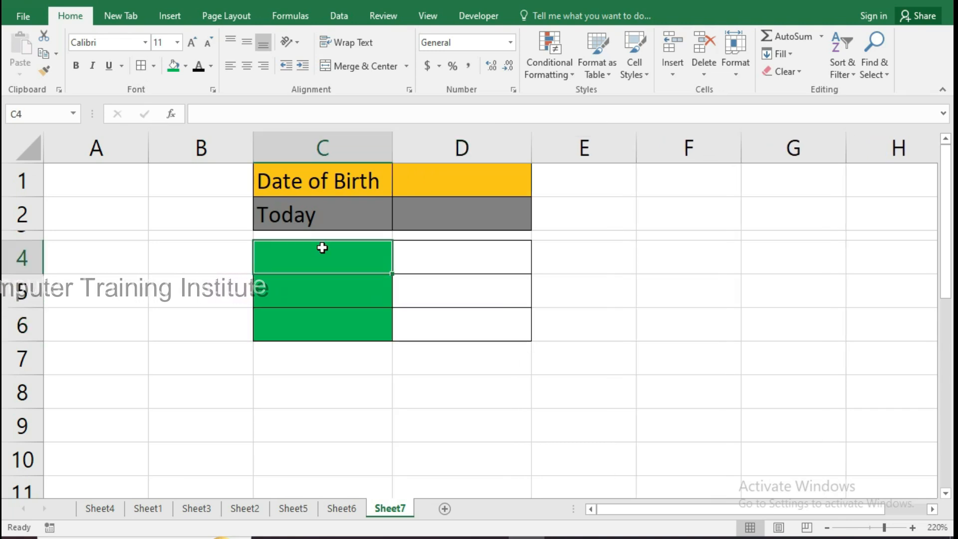
text(Year)
click(340, 289)
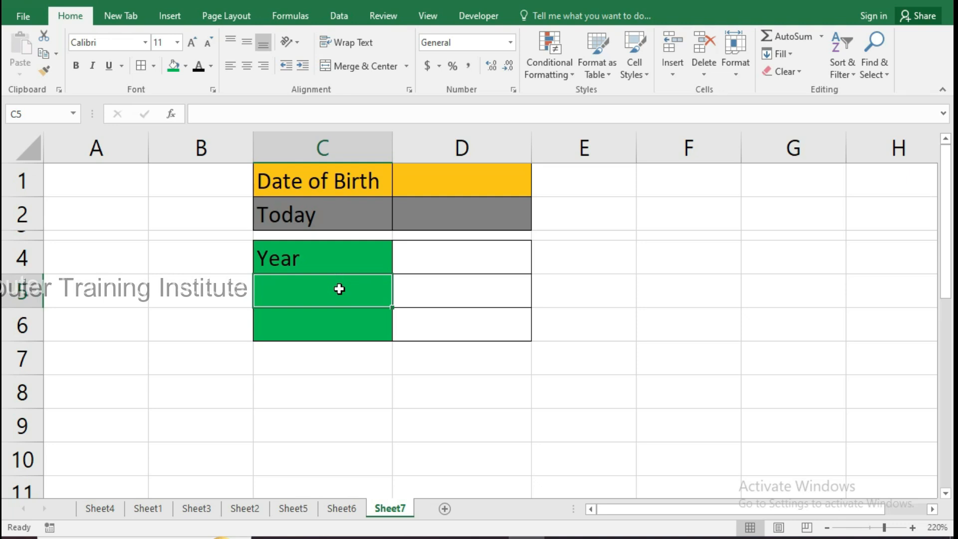
text(Month)
click(322, 325)
text(Day)
Enter =TODAY() in D2 for the current date and fill in a date of birth in D1
click(450, 222)
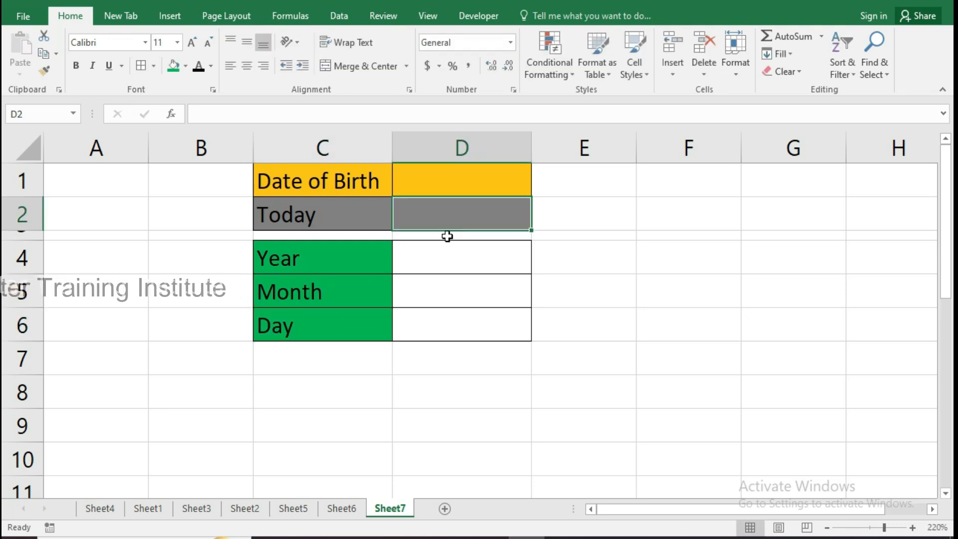
text(=TODAY()
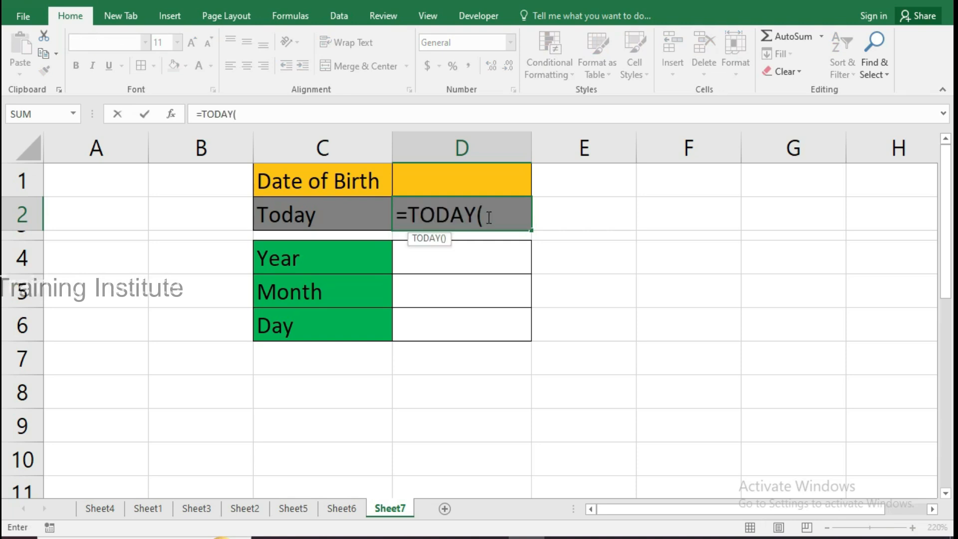
text())
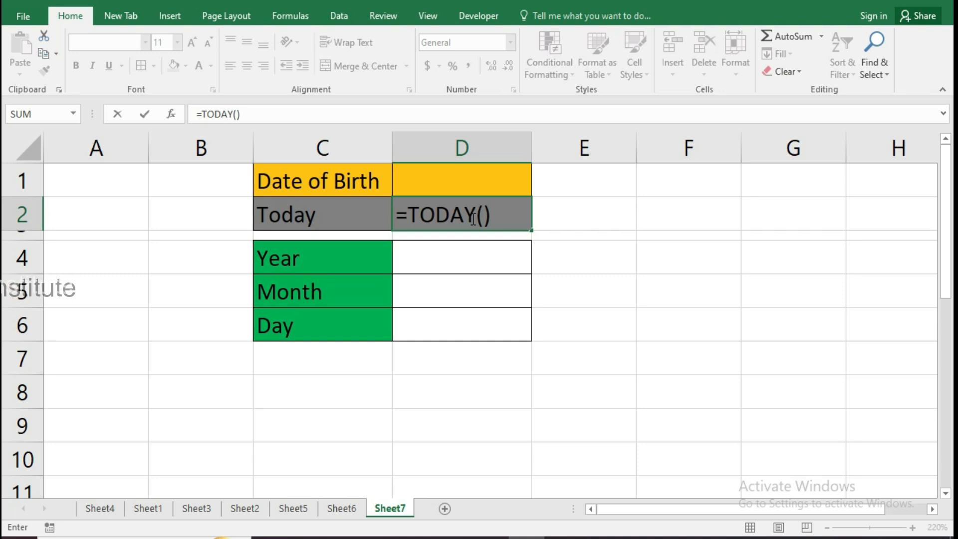
key(Return)
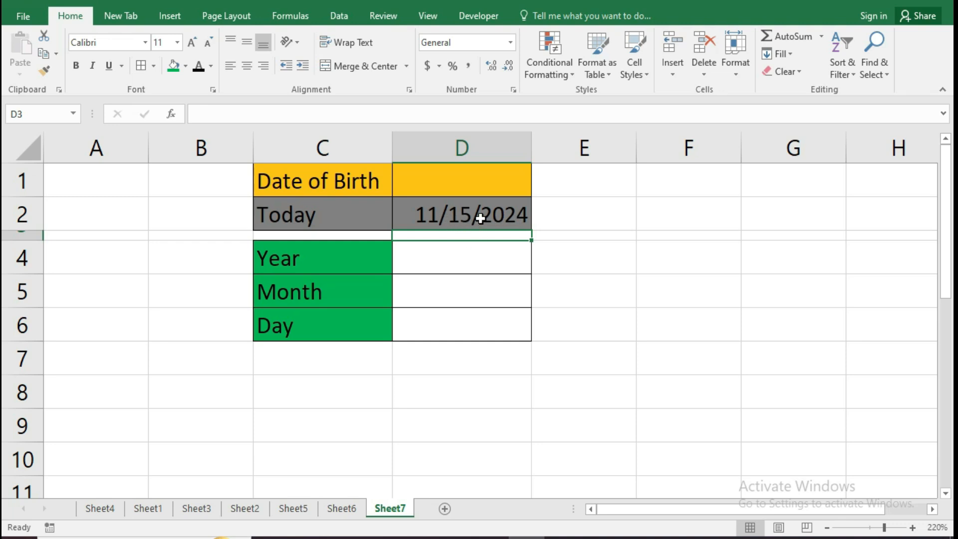
click(438, 180)
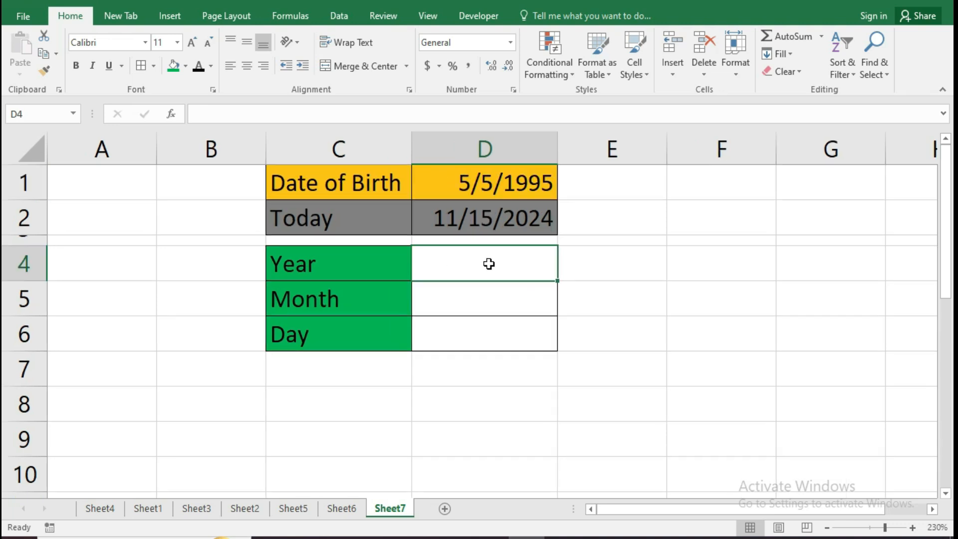
Calculate the completed years in D4 with the formula =datedif(D1,D2,"y")
click(518, 268)
text(=)
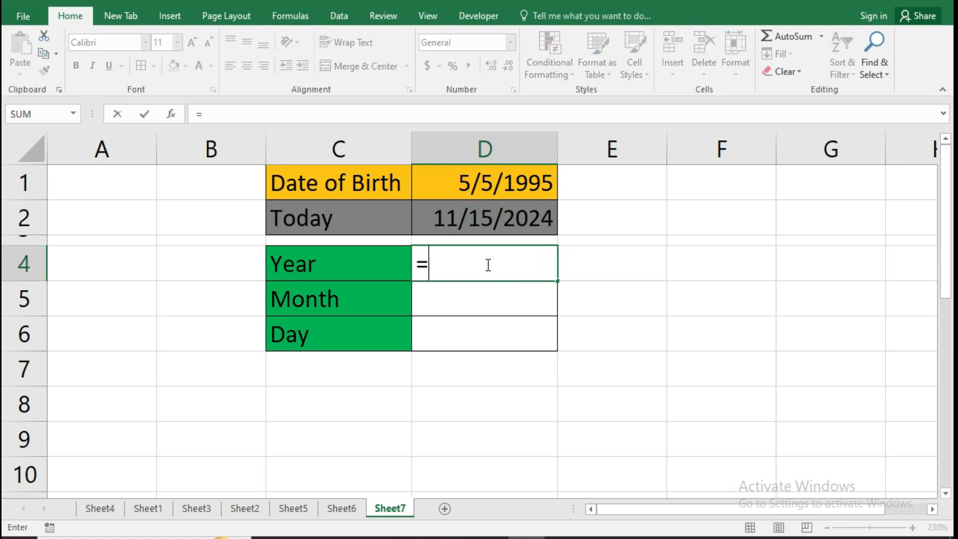
text(date)
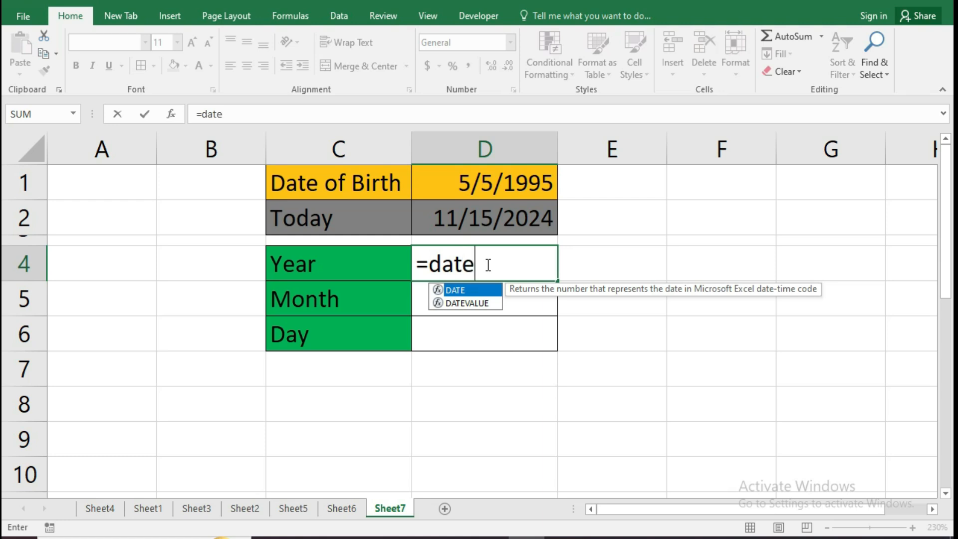
click(507, 270)
text(dif()
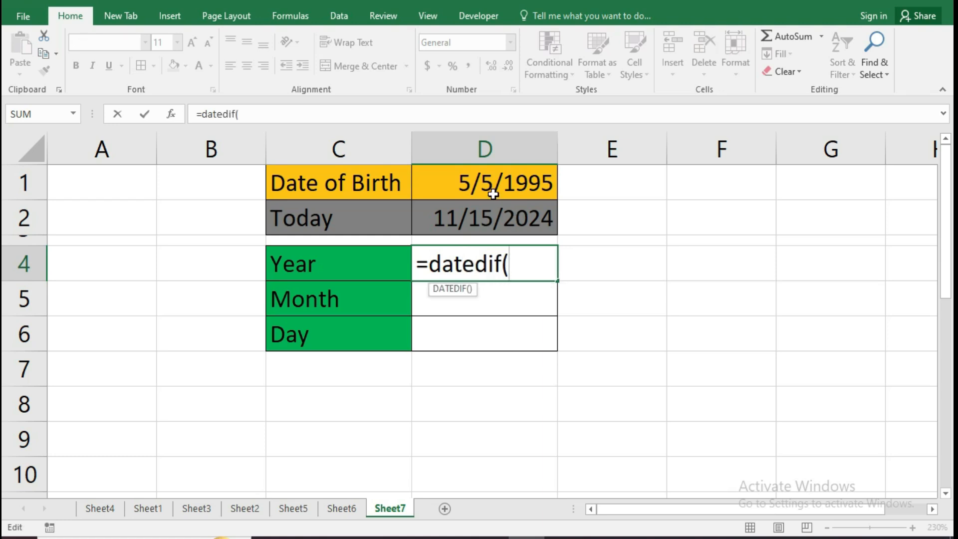
click(472, 192)
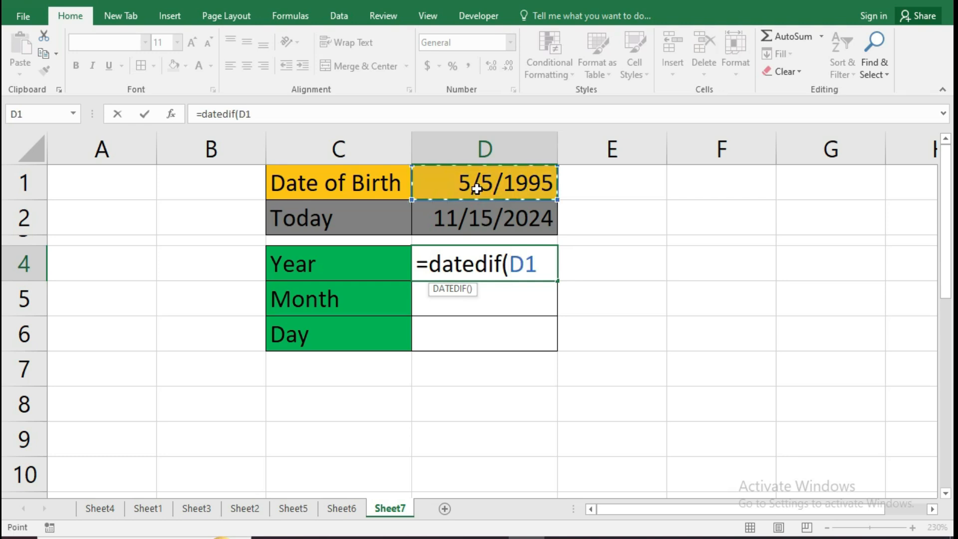
text(,)
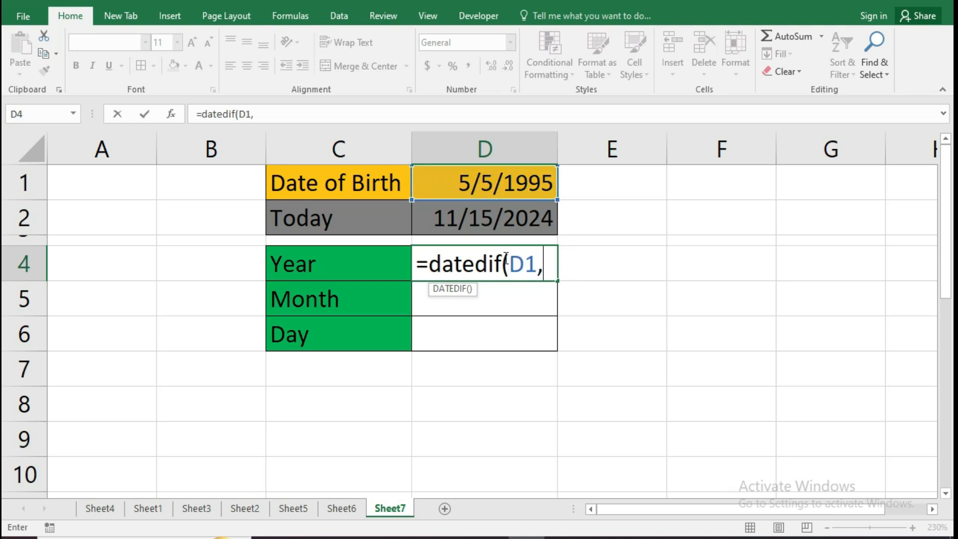
click(485, 220)
text(,"y")
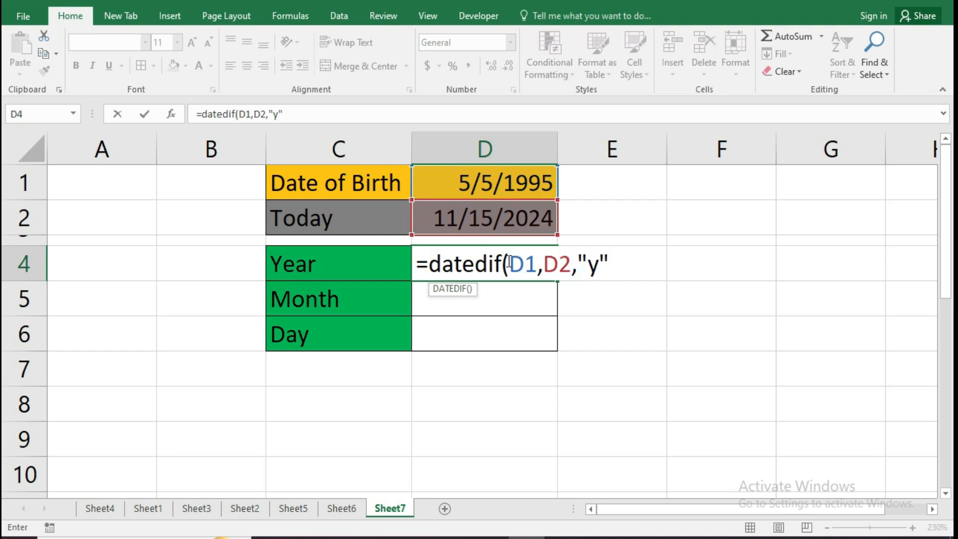
text())
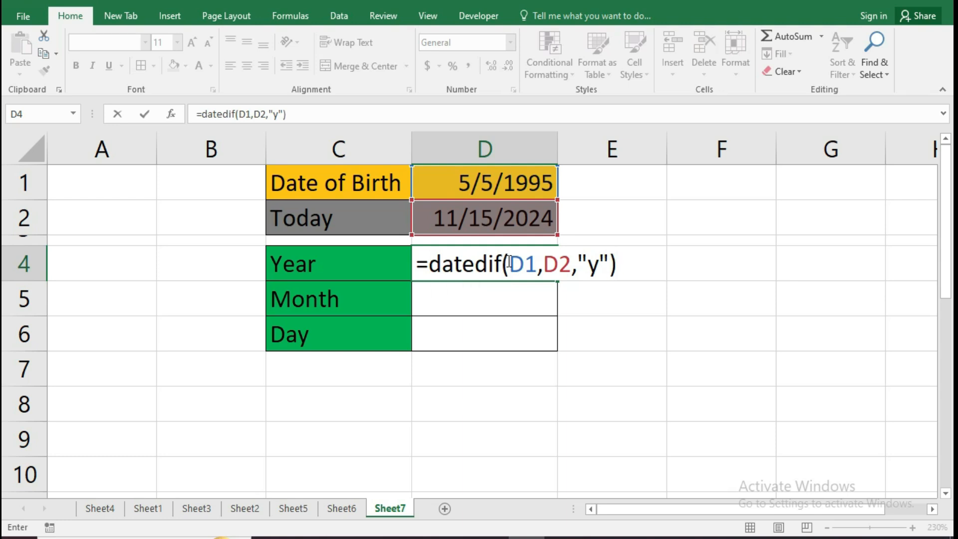
key(Return)
Calculate the remaining months in D5 with the formula =datedif(D1,D2,"YM")
click(488, 301)
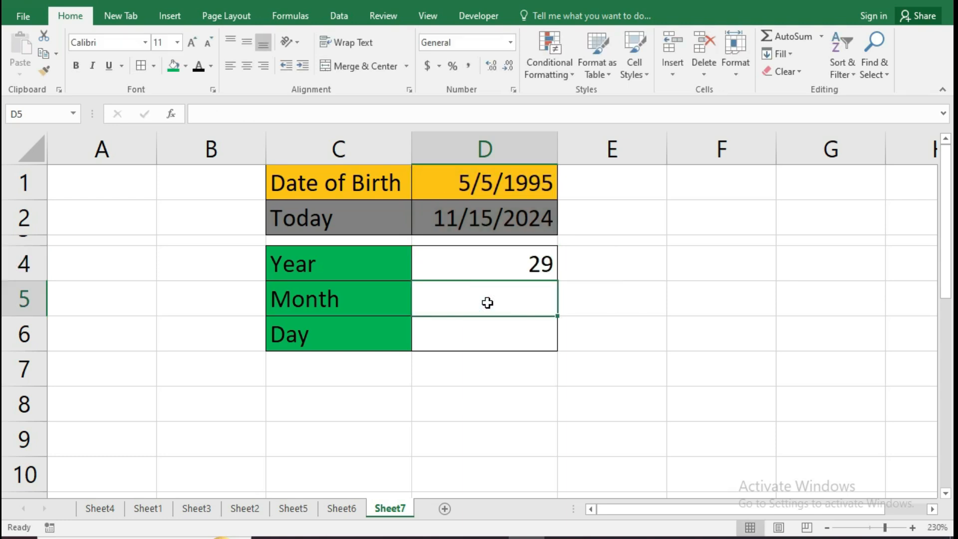
text(=d)
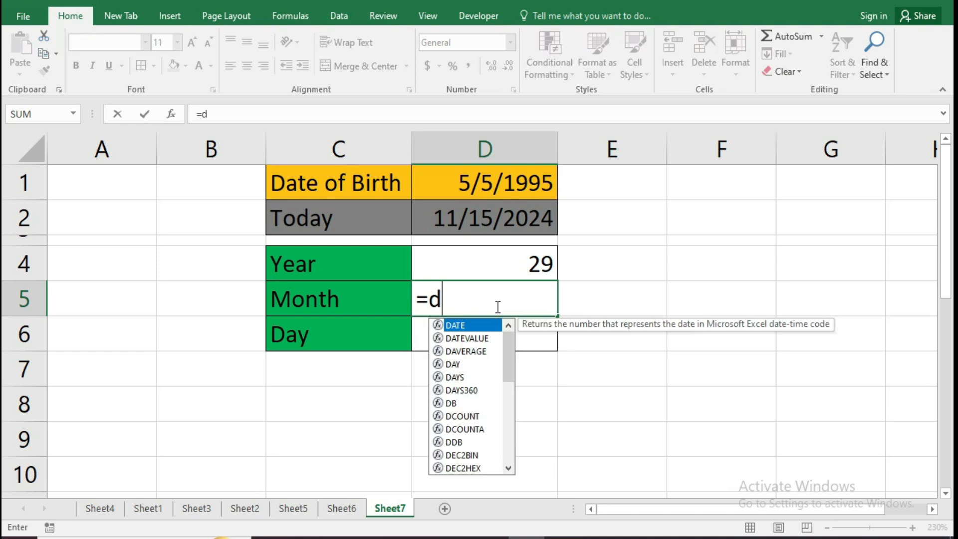
text(ate)
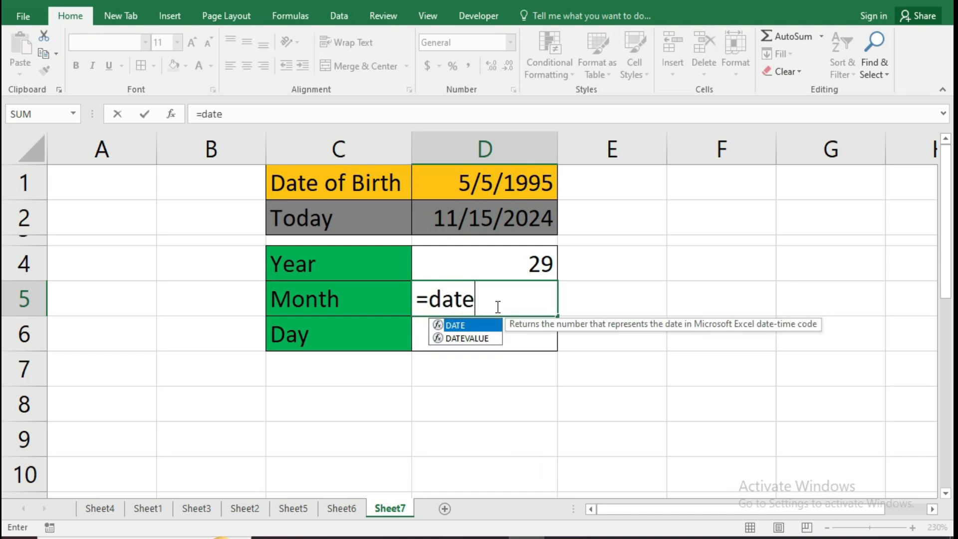
text(d)
text(if()
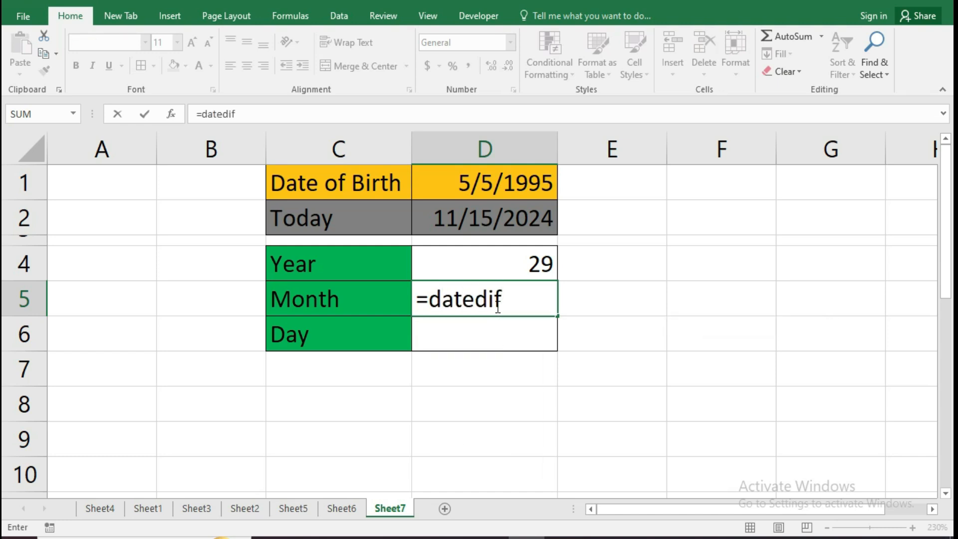
click(480, 183)
text(,)
click(491, 227)
text(,)
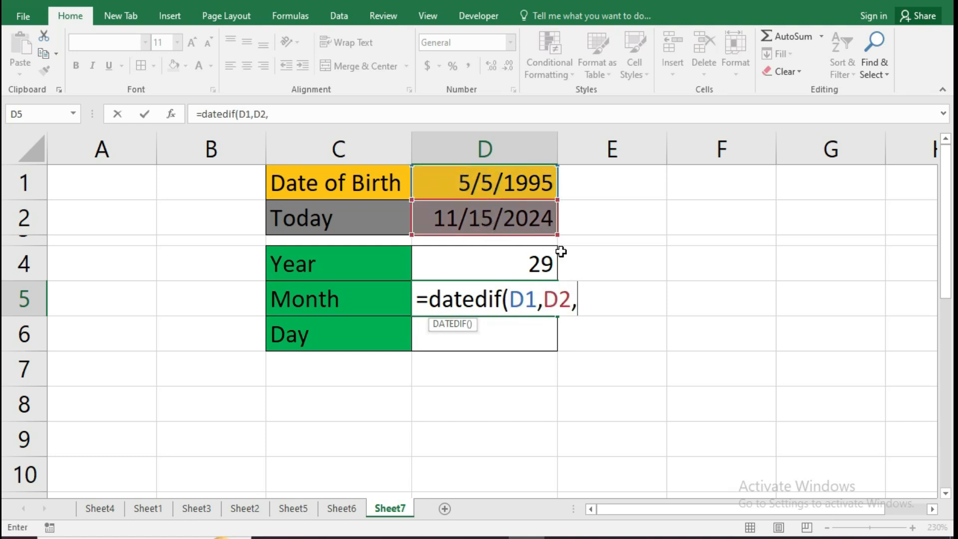
text("YM)
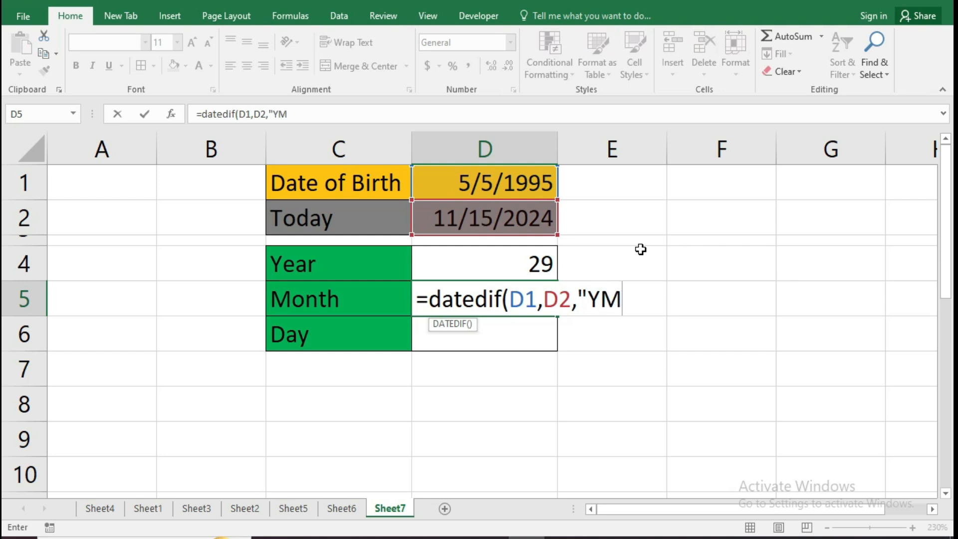
text("))
key(Return)
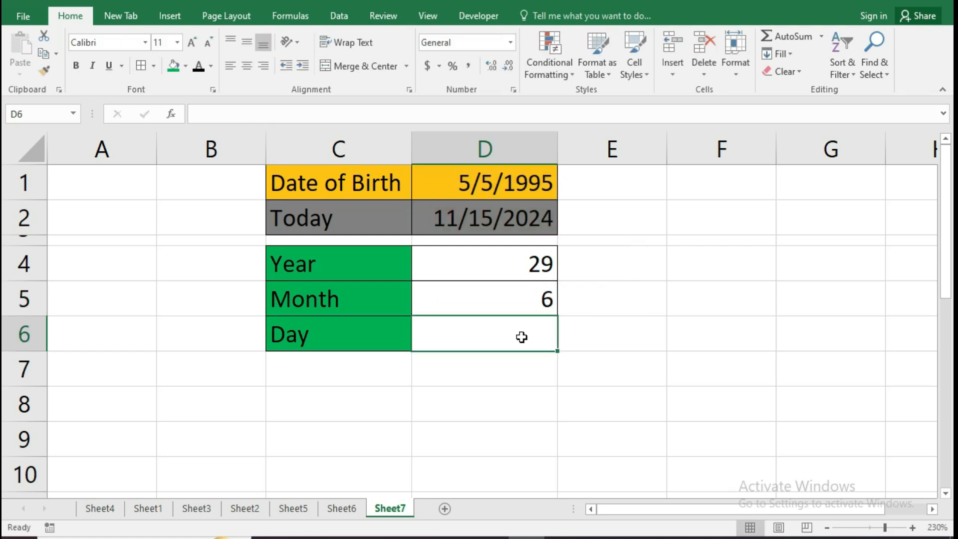
Calculate the remaining days in D6 with the formula =datedif(D1,D2,"md")
text(=d)
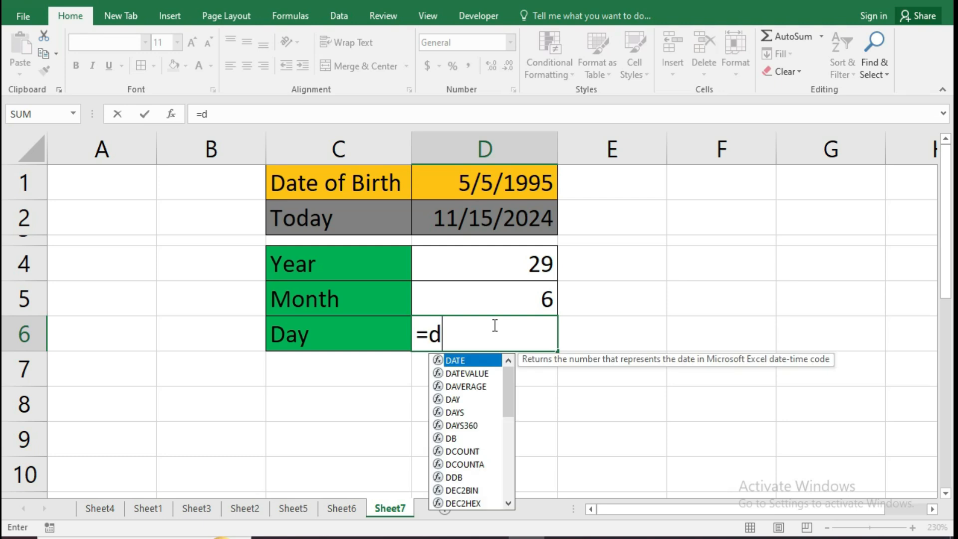
text(atedif()
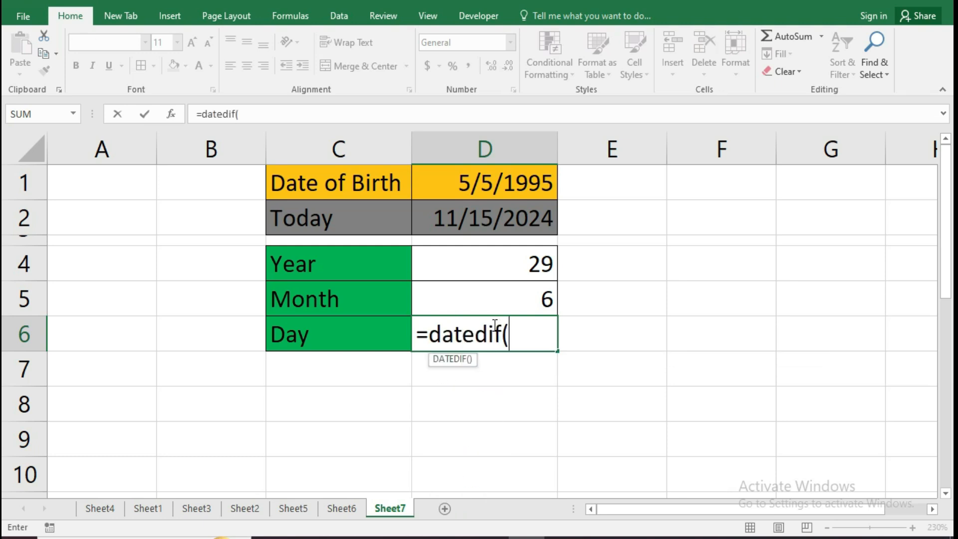
click(492, 184)
text(,)
click(495, 209)
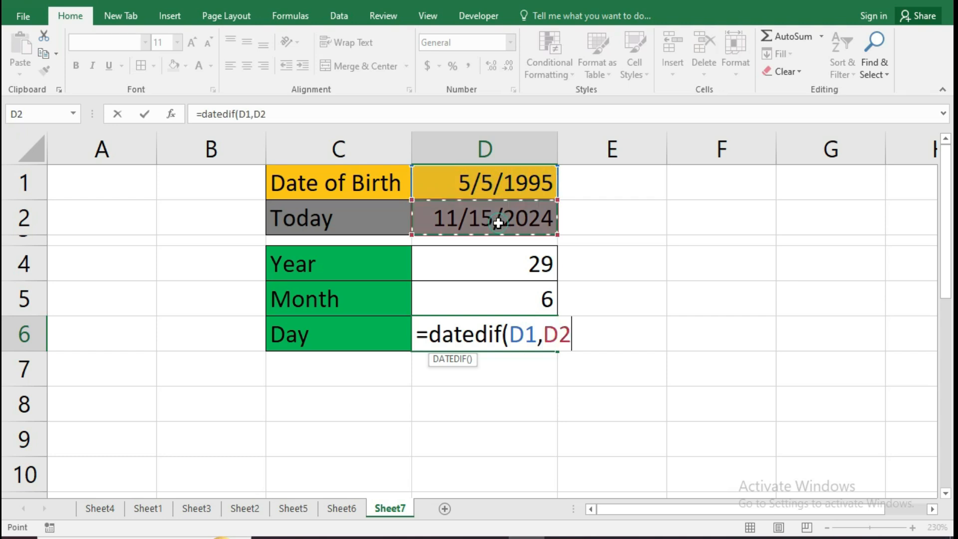
text(,)
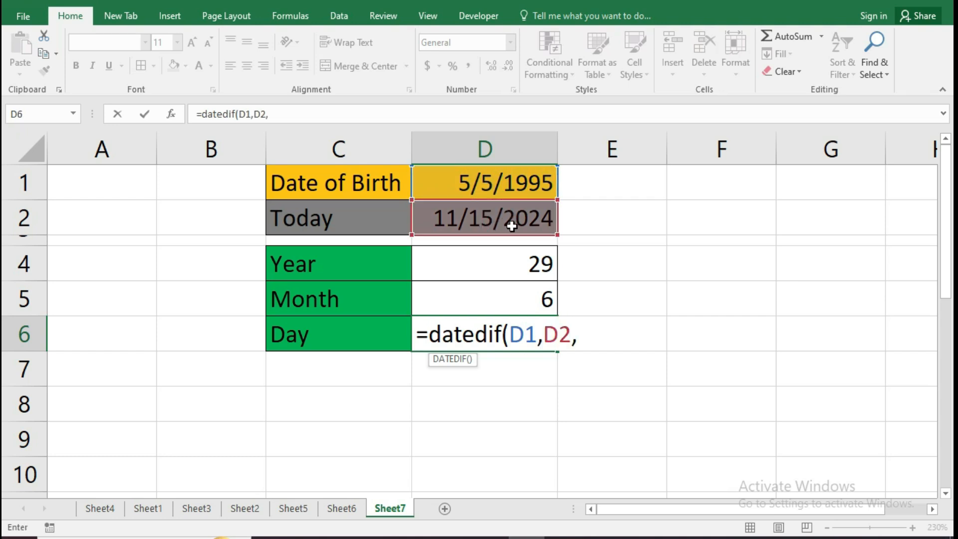
text("md)
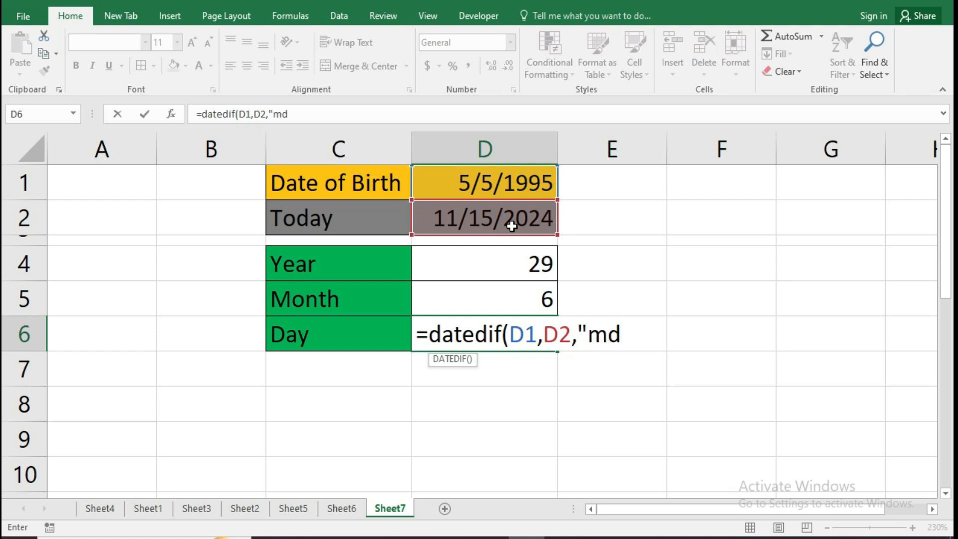
text("))
key(Return)
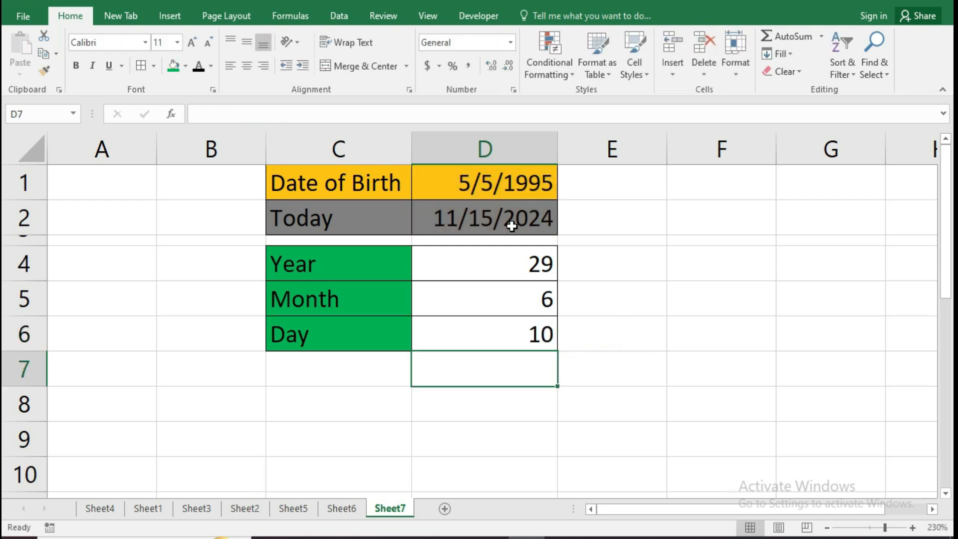
Change only the year of the date of birth in D1 to an earlier one
click(504, 192)
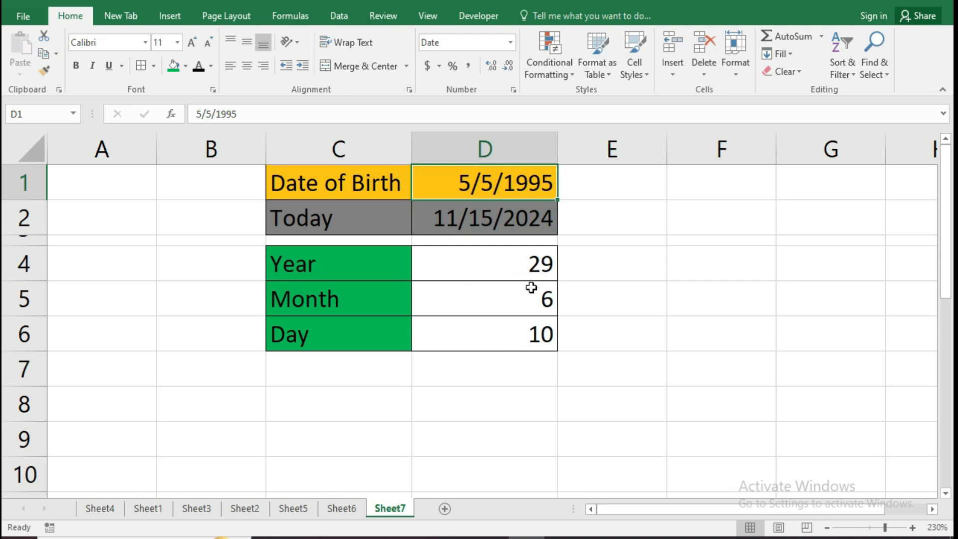
double_click(536, 185)
drag(542, 184, 553, 182)
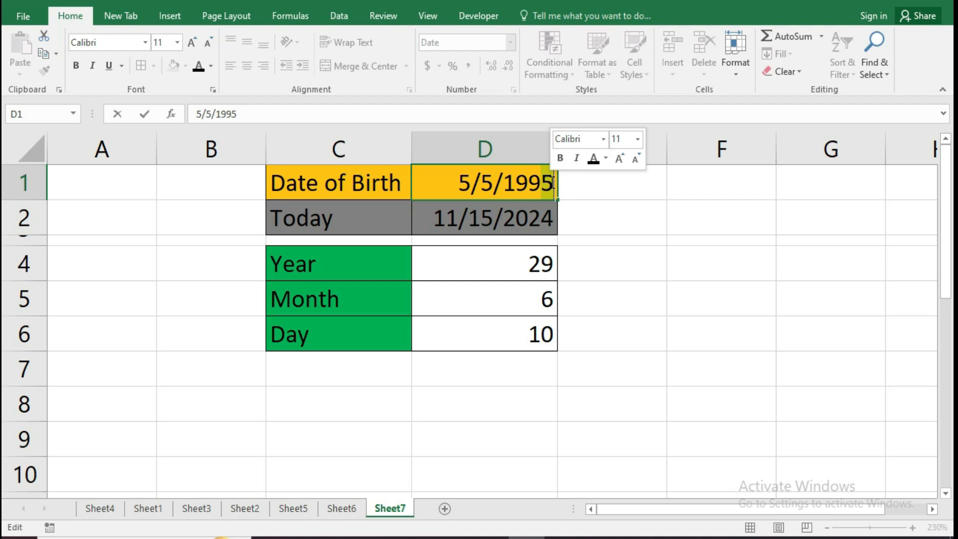
text(0)
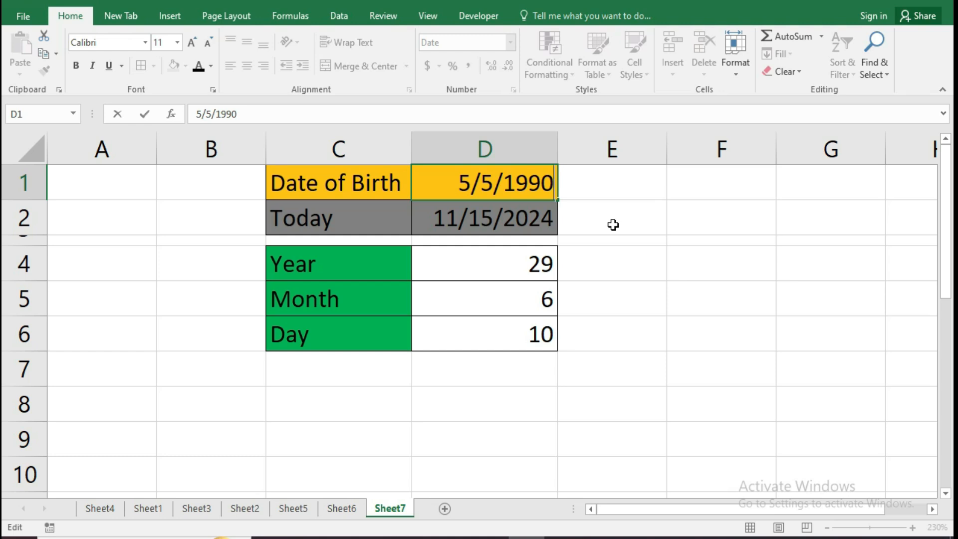
key(Return)
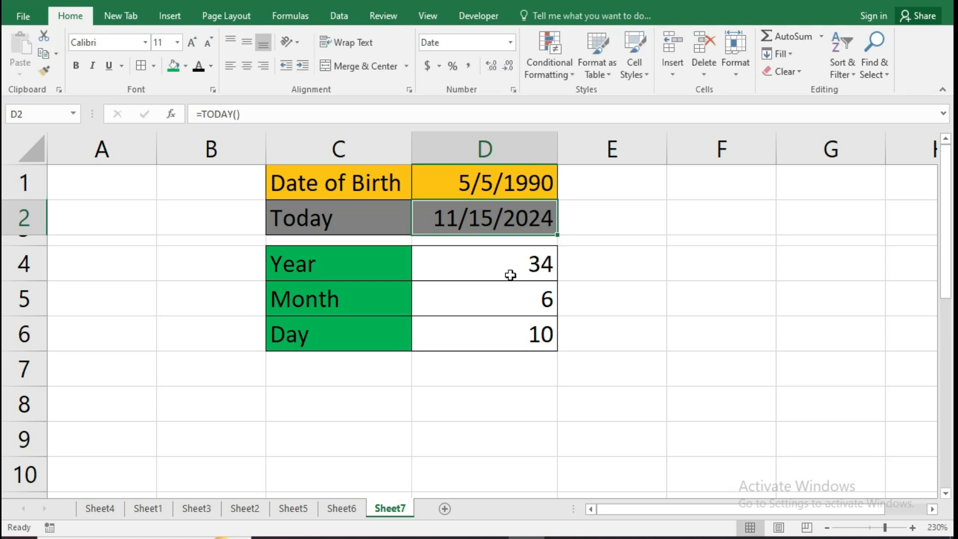
Replace the whole date of birth in D1 with a different full date
double_click(501, 181)
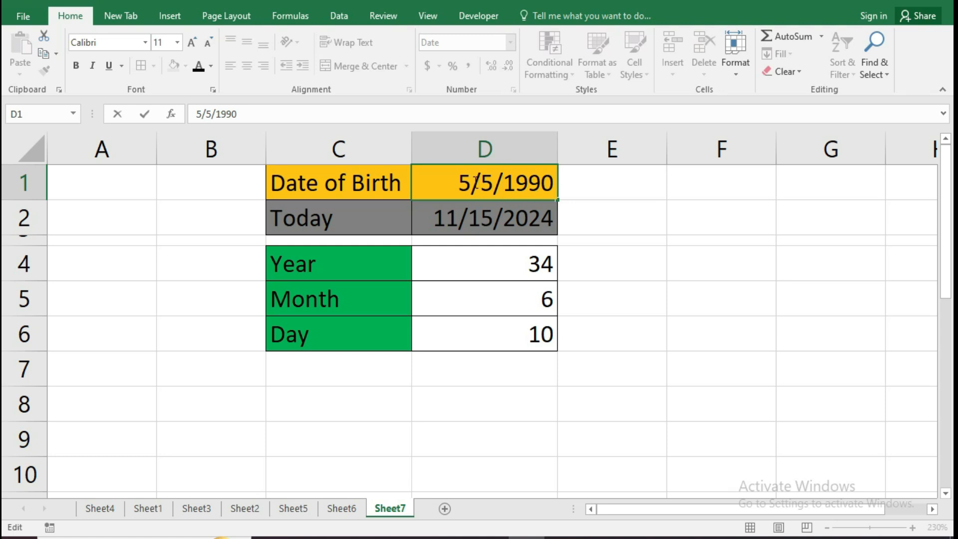
drag(456, 184, 552, 183)
text(10/10/1992)
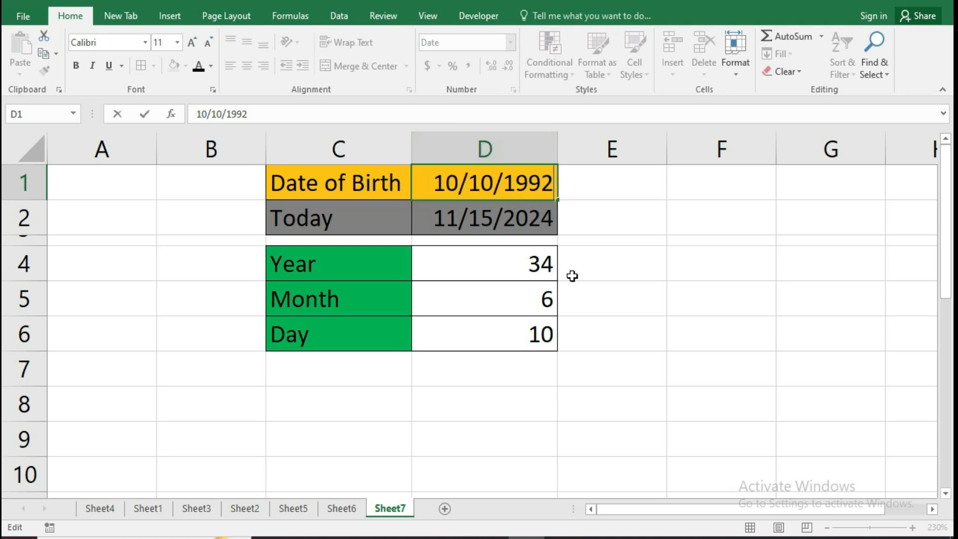
key(Return)
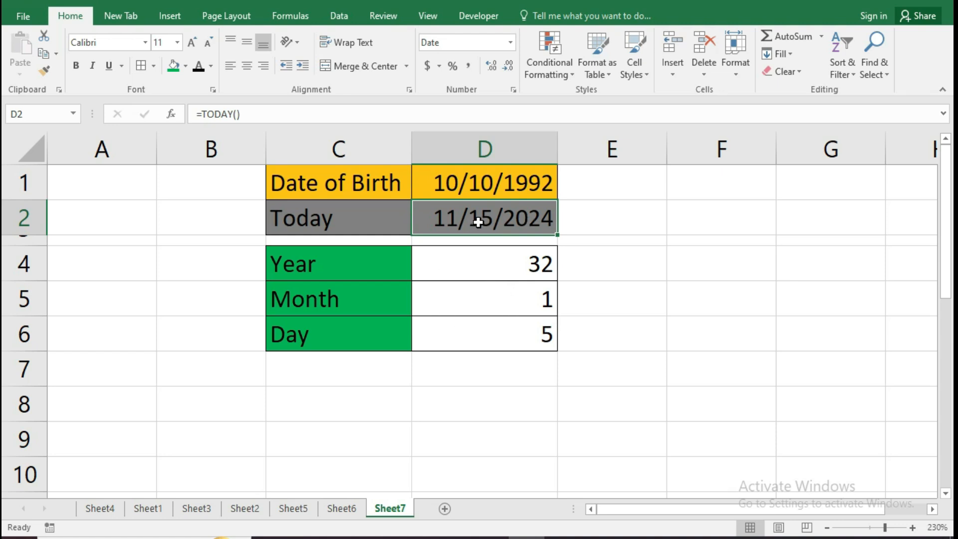
Replace the TODAY formula in D2 with the fixed date 5/10/2020
key(BackSpace)
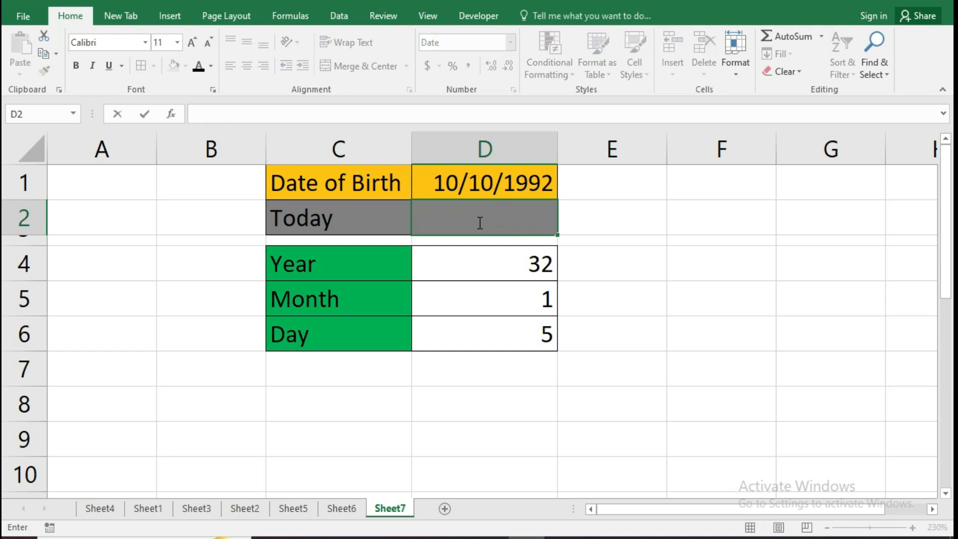
text(5/10/2020)
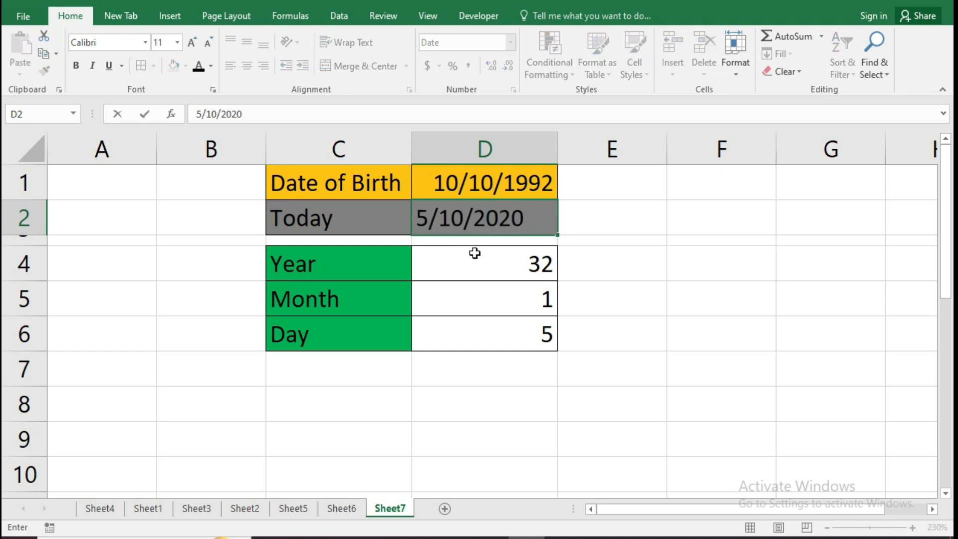
key(Tab)
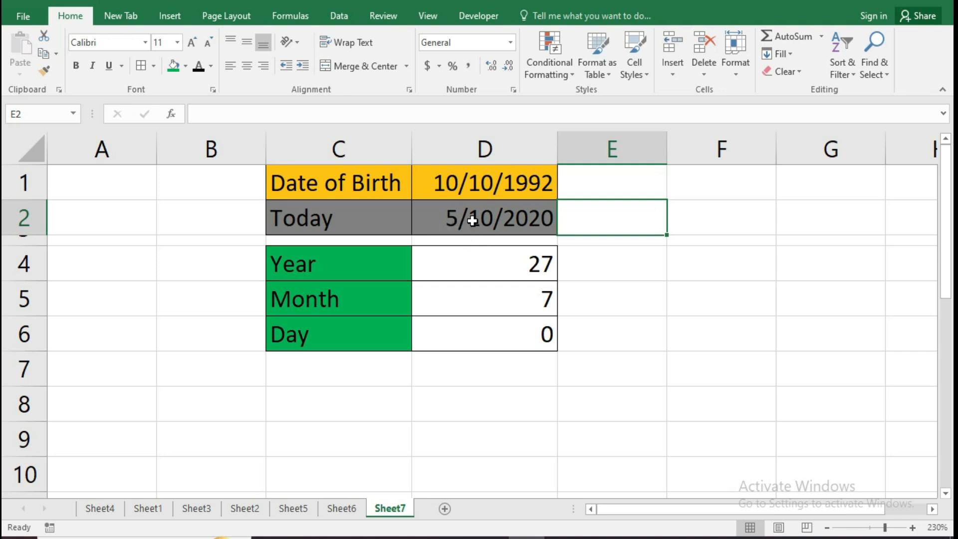